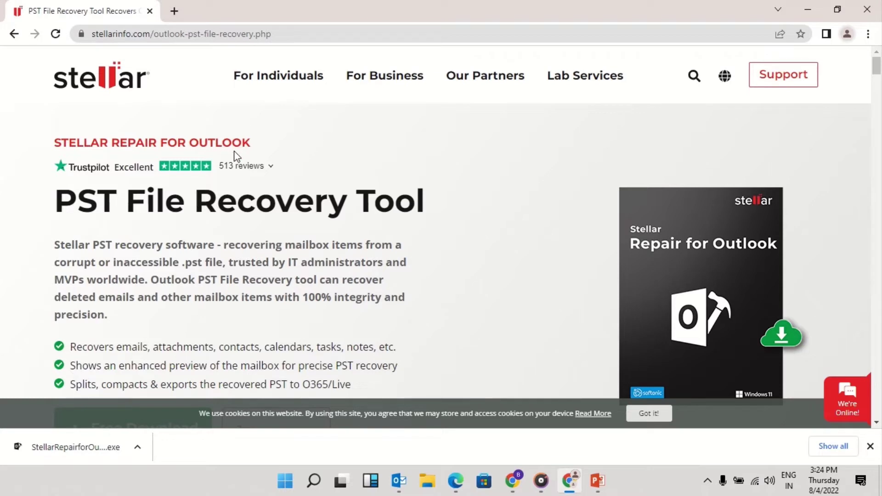
- Scroll through the PST File Recovery Tool product page and dismiss the cookie notice with Got it!
{"action": "mouse_move", "coordinate": [243, 165]}
{"action": "scroll", "coordinate": [473, 381], "scroll_direction": "down", "scroll_amount": 3}
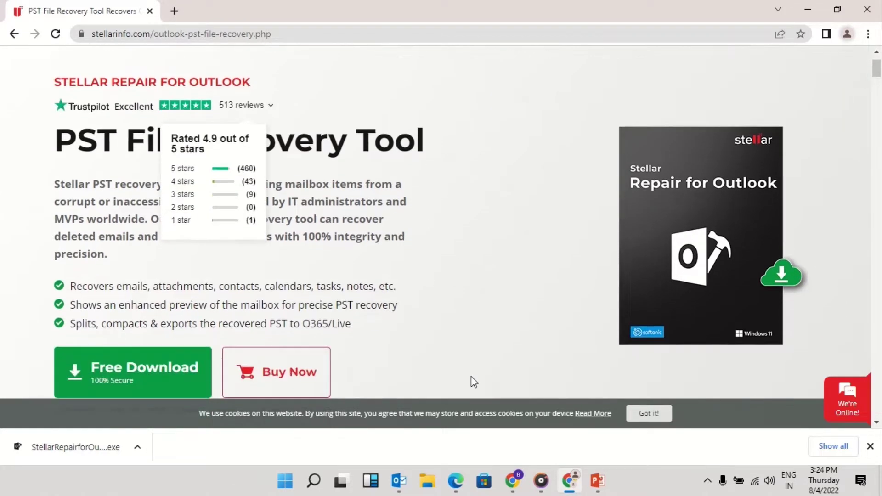
{"action": "scroll", "coordinate": [474, 383], "scroll_direction": "down", "scroll_amount": 5}
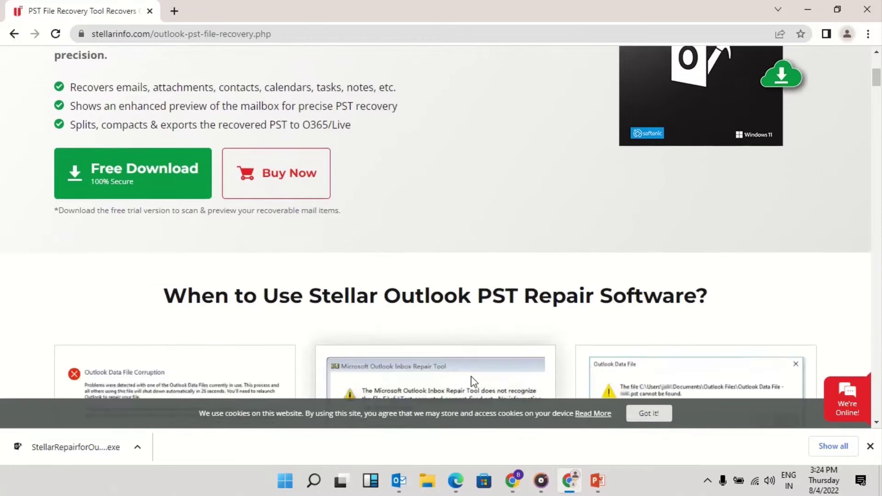
{"action": "scroll", "coordinate": [472, 378], "scroll_direction": "down", "scroll_amount": 6}
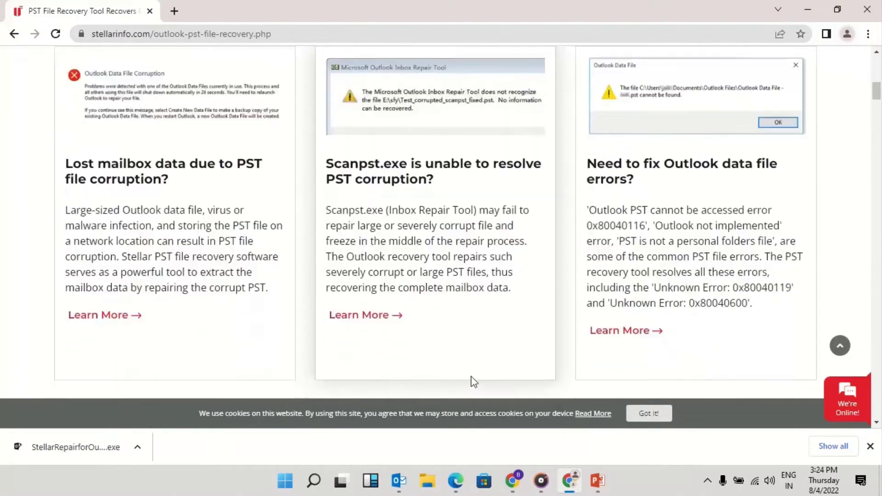
{"action": "scroll", "coordinate": [474, 381], "scroll_direction": "down", "scroll_amount": 6}
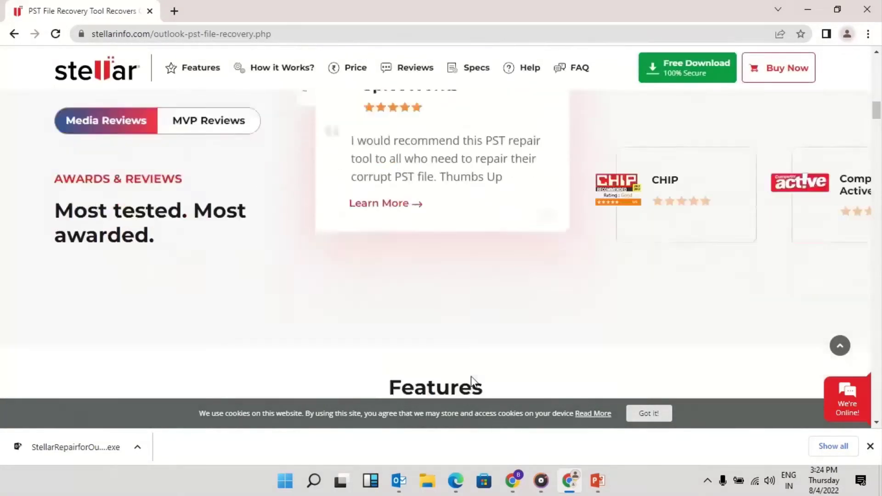
{"action": "scroll", "coordinate": [473, 382], "scroll_direction": "down", "scroll_amount": 3}
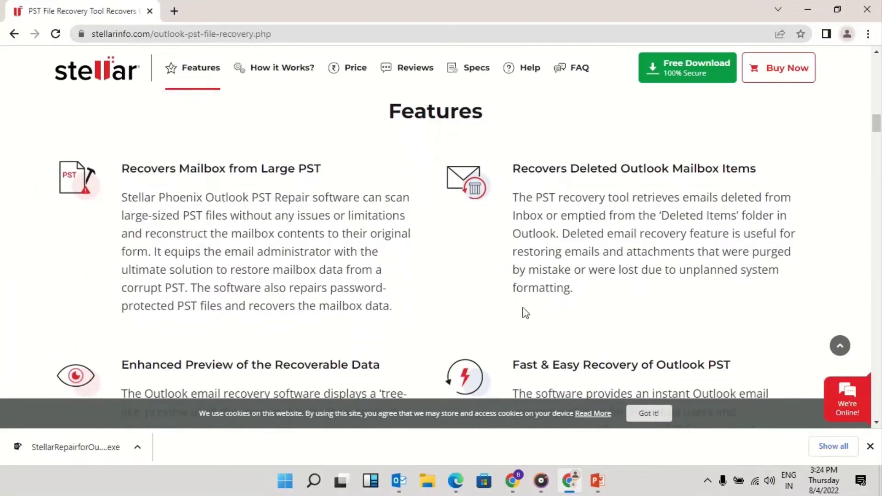
{"action": "left_click", "coordinate": [640, 414]}
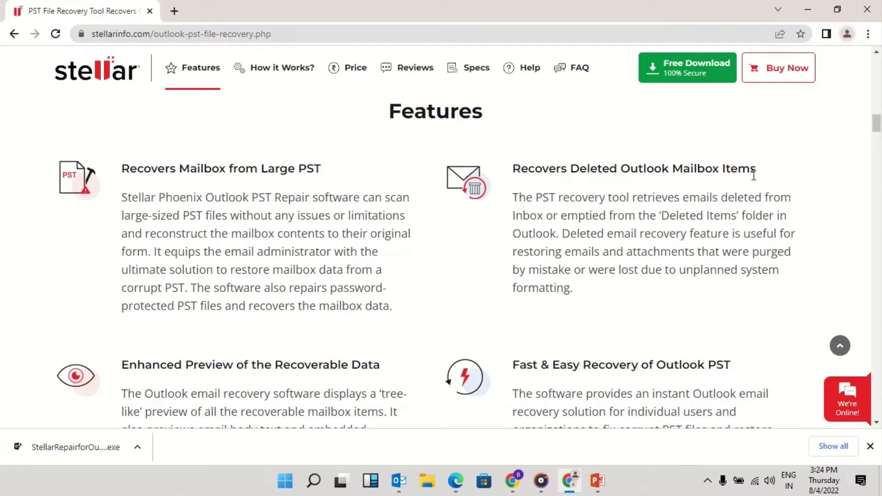
- Finish reading the page, return to the top, and start the Stellar Repair for Outlook Free Download
{"action": "scroll", "coordinate": [510, 399], "scroll_direction": "down", "scroll_amount": 4}
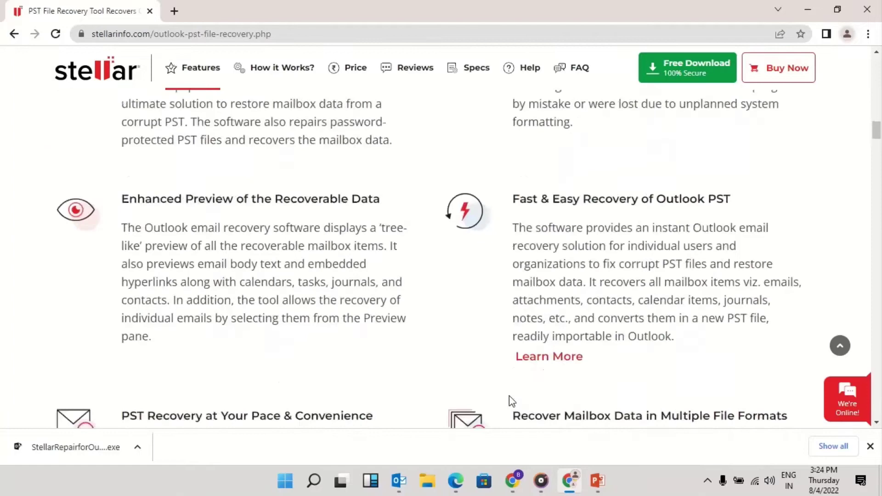
{"action": "scroll", "coordinate": [509, 400], "scroll_direction": "down", "scroll_amount": 2}
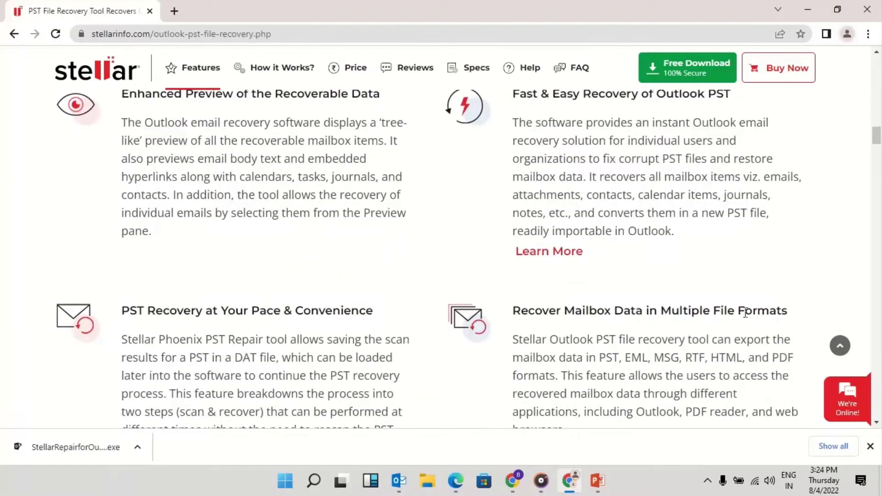
{"action": "scroll", "coordinate": [610, 393], "scroll_direction": "down", "scroll_amount": 2}
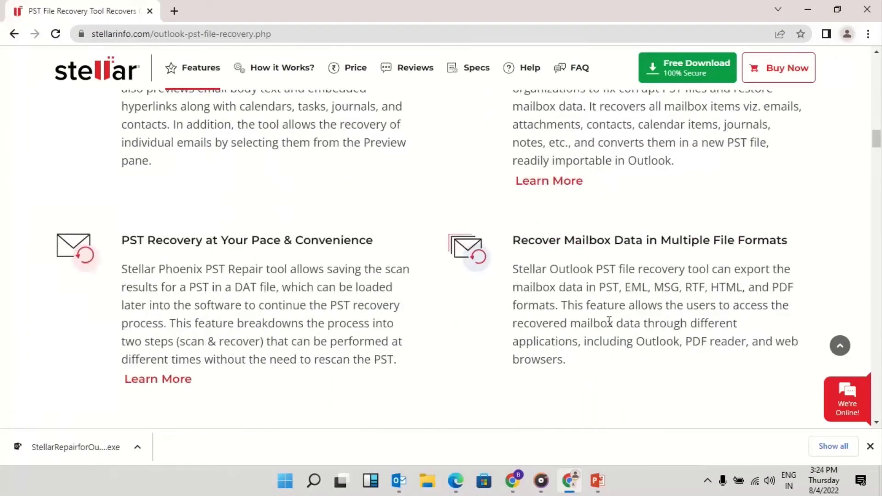
{"action": "scroll", "coordinate": [482, 394], "scroll_direction": "down", "scroll_amount": 5}
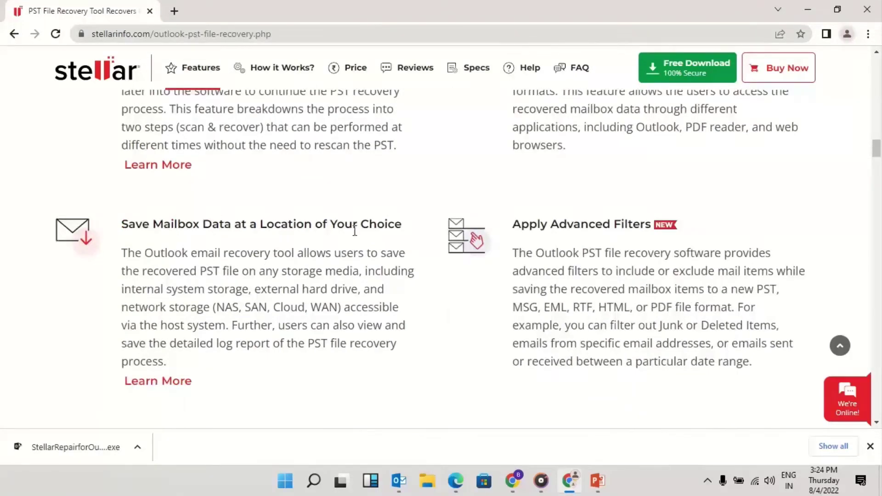
{"action": "scroll", "coordinate": [373, 363], "scroll_direction": "down", "scroll_amount": 5}
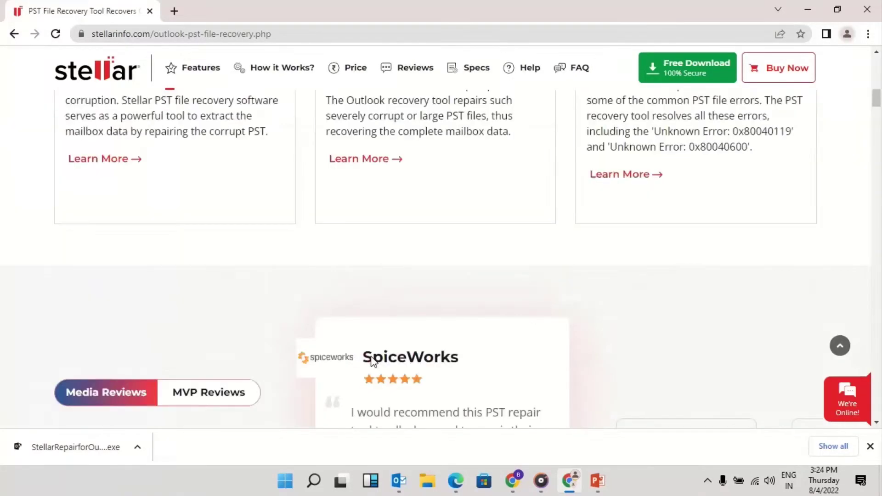
{"action": "key", "text": "Home"}
{"action": "left_click", "coordinate": [177, 425]}
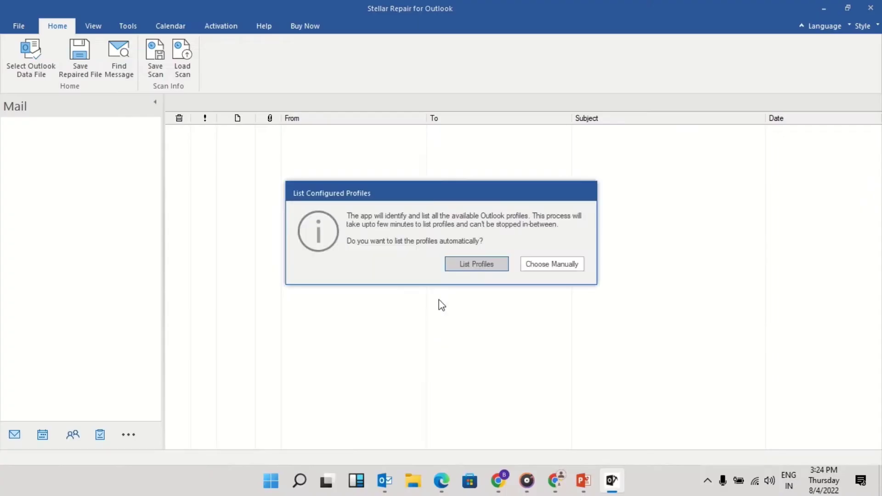
- Manually select the PST file 'Outlook Data File - 123' as the mailbox to repair
{"action": "left_click", "coordinate": [491, 270]}
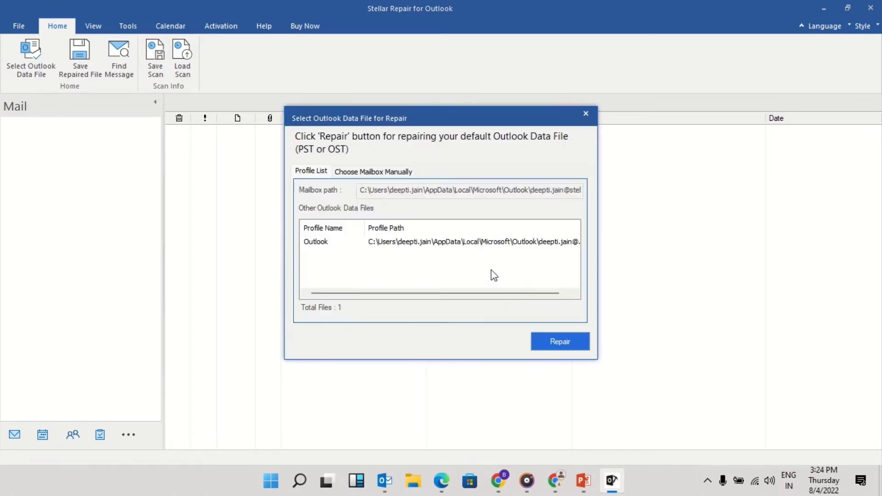
{"action": "left_click", "coordinate": [391, 177]}
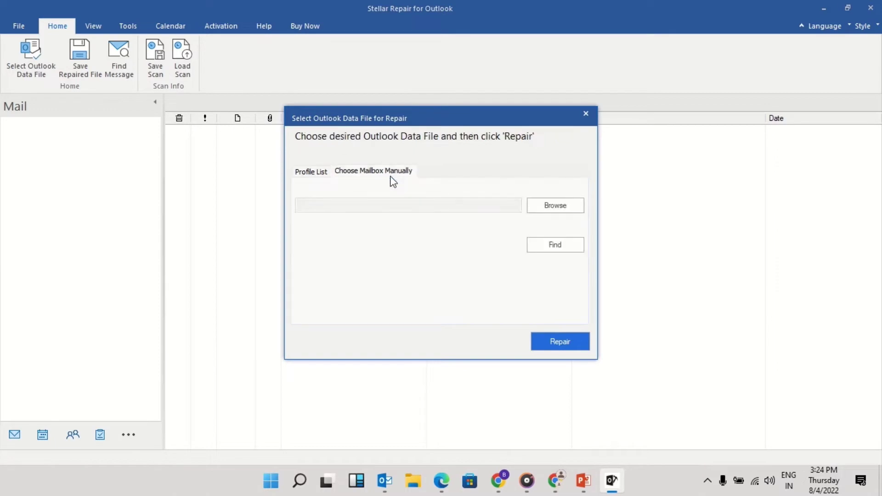
{"action": "left_click", "coordinate": [546, 200]}
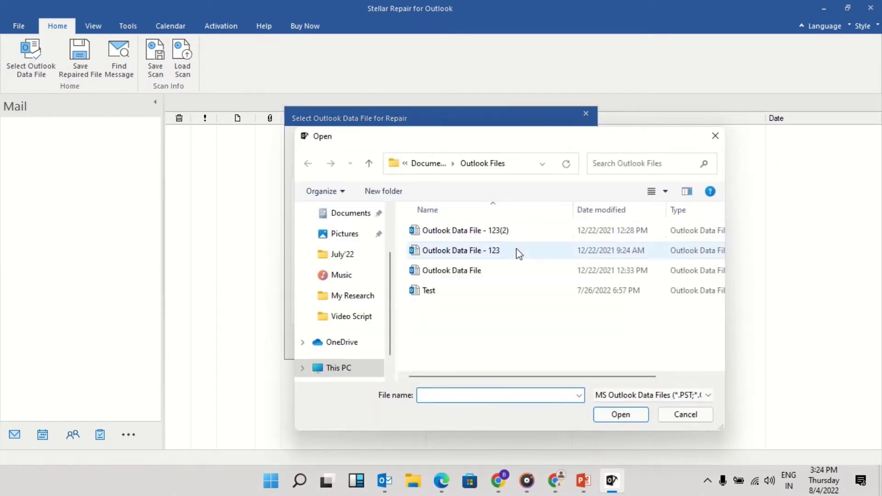
{"action": "left_click", "coordinate": [515, 250]}
{"action": "left_click", "coordinate": [619, 414]}
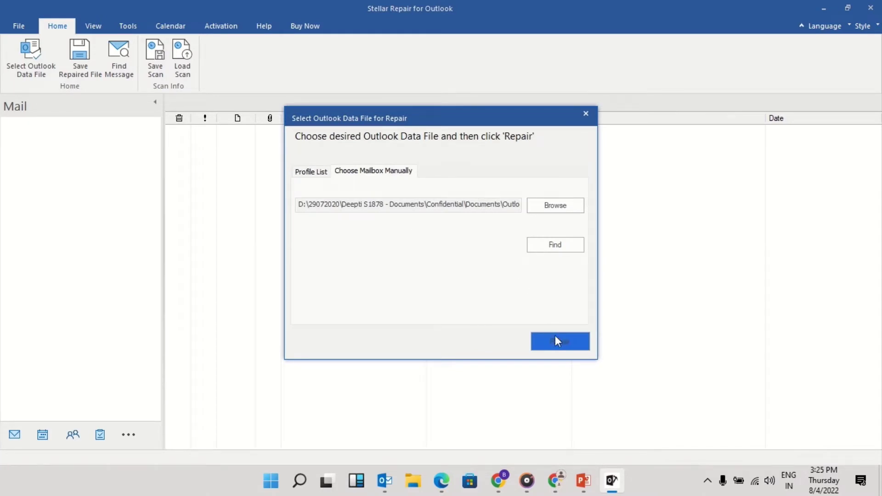
- Run the repair on 'Outlook Data File - 123' and dismiss the Repair Complete message
{"action": "left_click", "coordinate": [574, 347]}
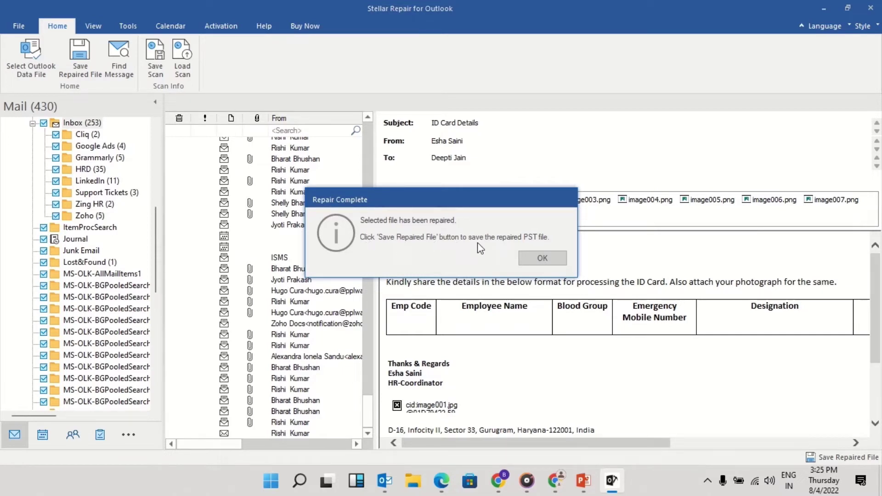
{"action": "left_click", "coordinate": [542, 259]}
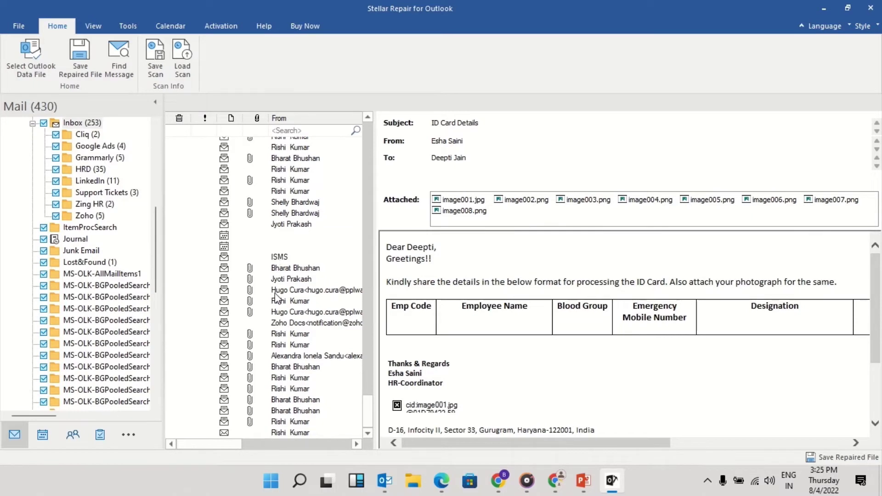
- Collapse Inbox, view the Deleted Items (3) folder, and attempt Save Repaired File
{"action": "left_click", "coordinate": [32, 123]}
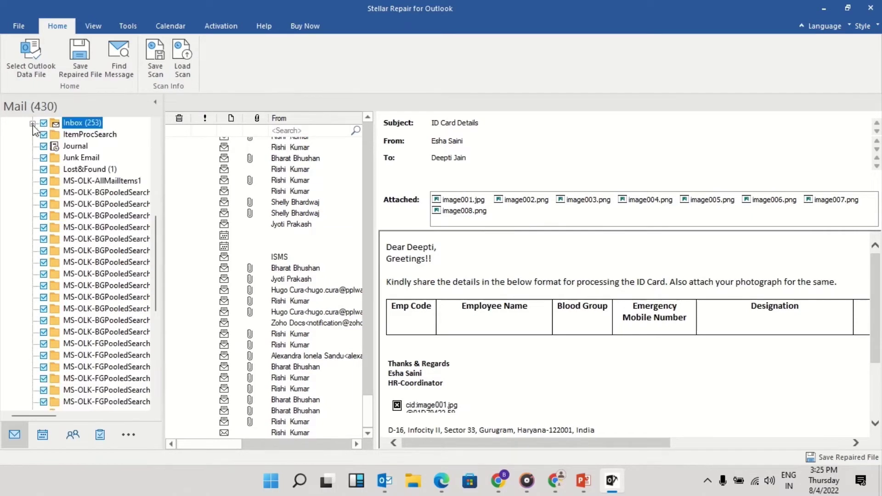
{"action": "left_click", "coordinate": [32, 124]}
{"action": "left_click", "coordinate": [32, 123]}
{"action": "scroll", "coordinate": [107, 211], "scroll_direction": "up", "scroll_amount": 8}
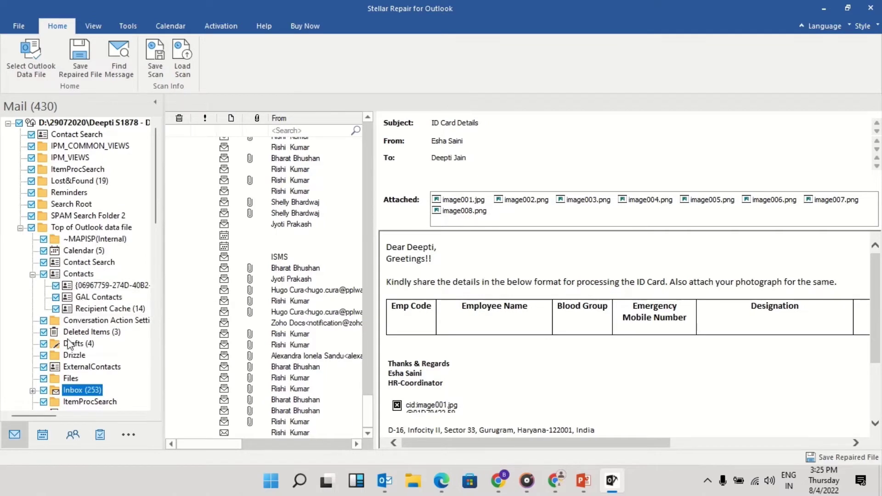
{"action": "left_click", "coordinate": [80, 333]}
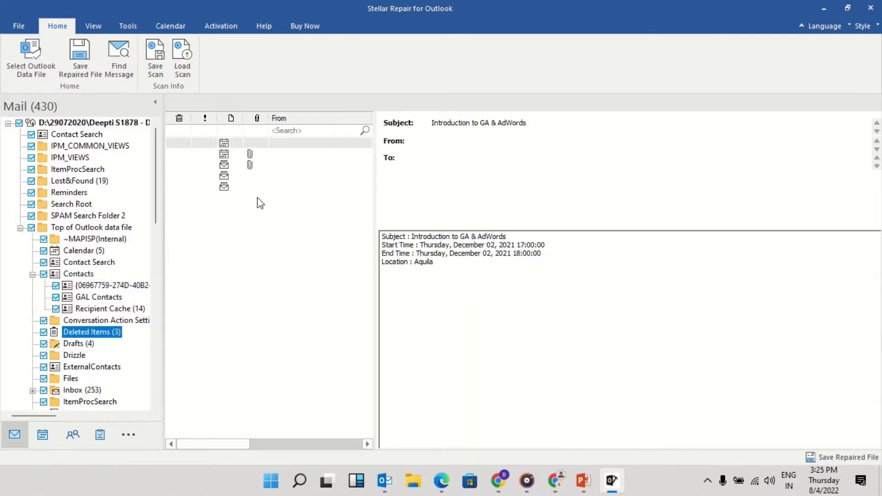
{"action": "left_click", "coordinate": [82, 59]}
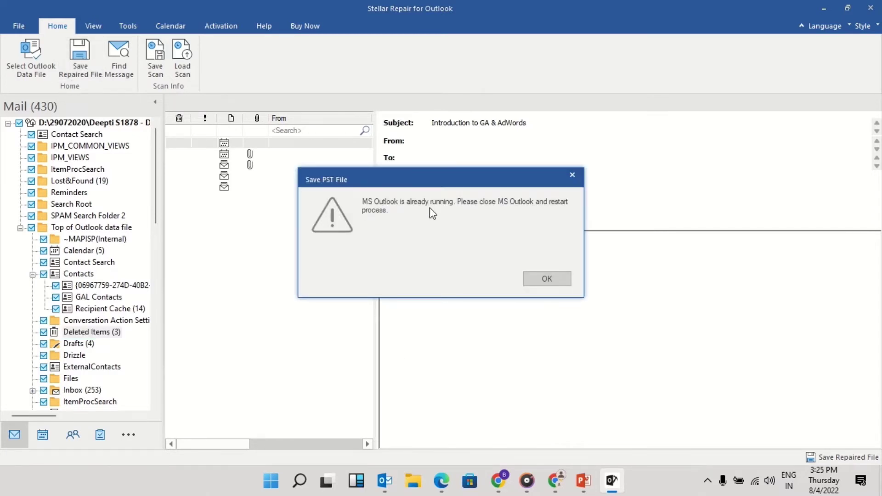
- Close all Microsoft Outlook windows, acknowledge the Save PST File warning, and retry saving
{"action": "right_click", "coordinate": [385, 480]}
{"action": "left_click", "coordinate": [377, 451]}
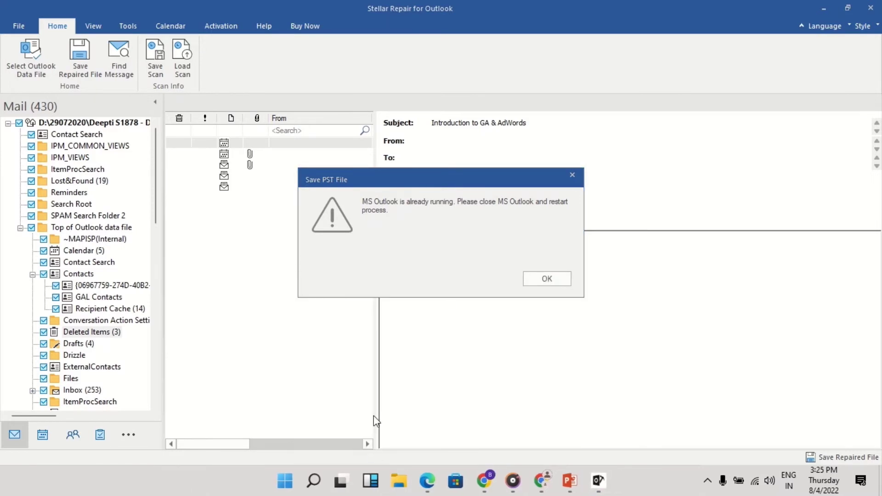
{"action": "left_click", "coordinate": [537, 281]}
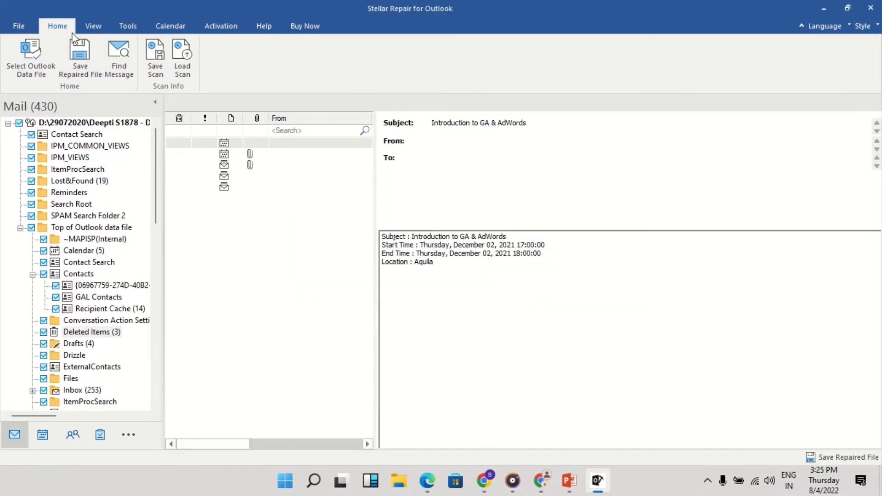
{"action": "left_click", "coordinate": [79, 52]}
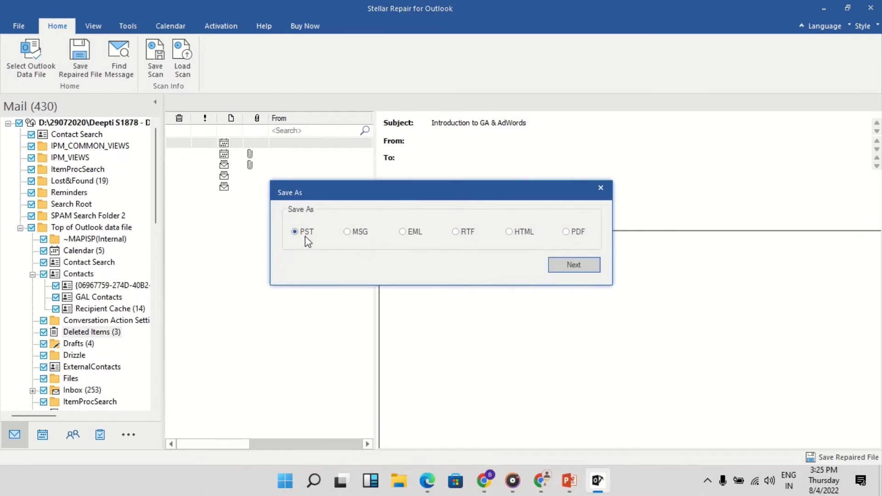
- Choose PST as the save format with the Downloads folder as destination
{"action": "left_click", "coordinate": [353, 232]}
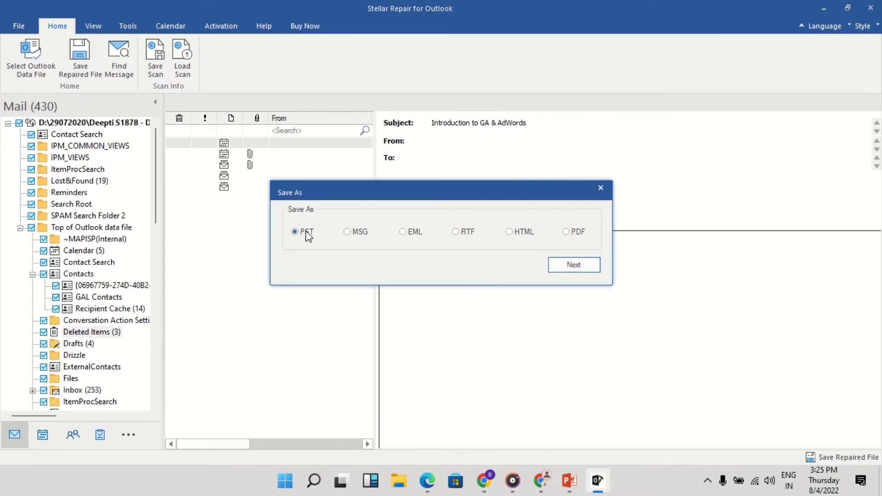
{"action": "left_click", "coordinate": [595, 267]}
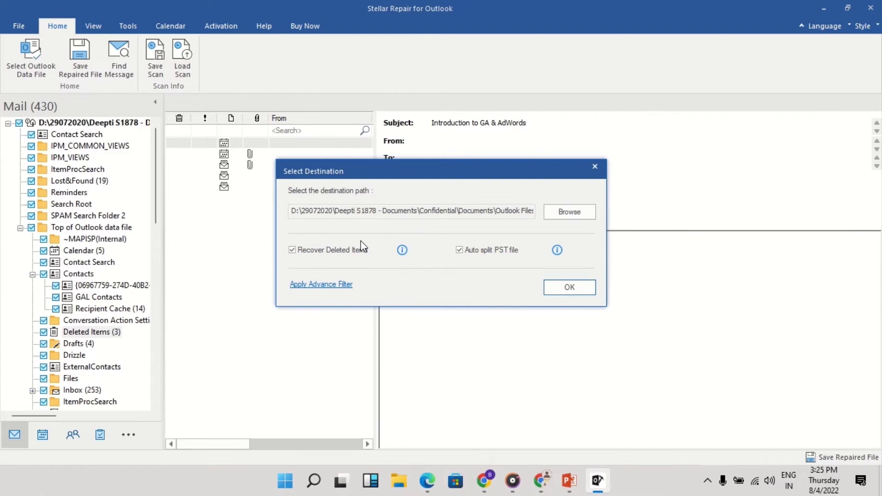
{"action": "left_click", "coordinate": [558, 213]}
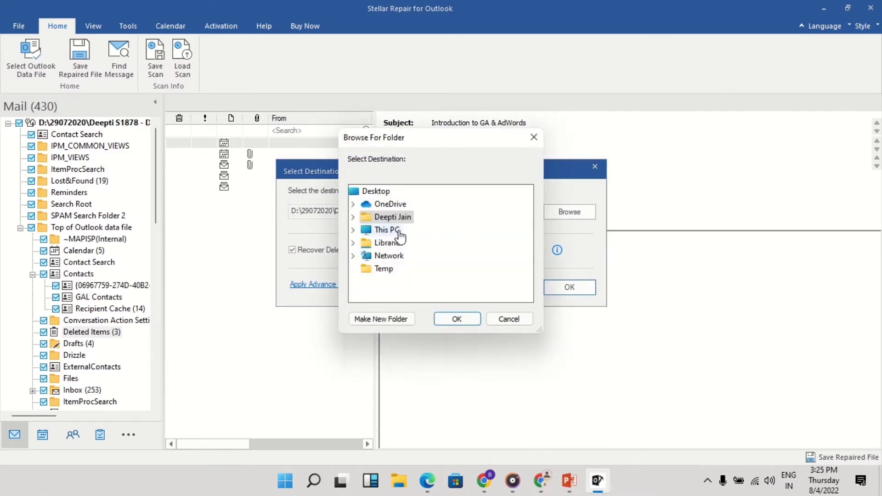
{"action": "left_click", "coordinate": [354, 230]}
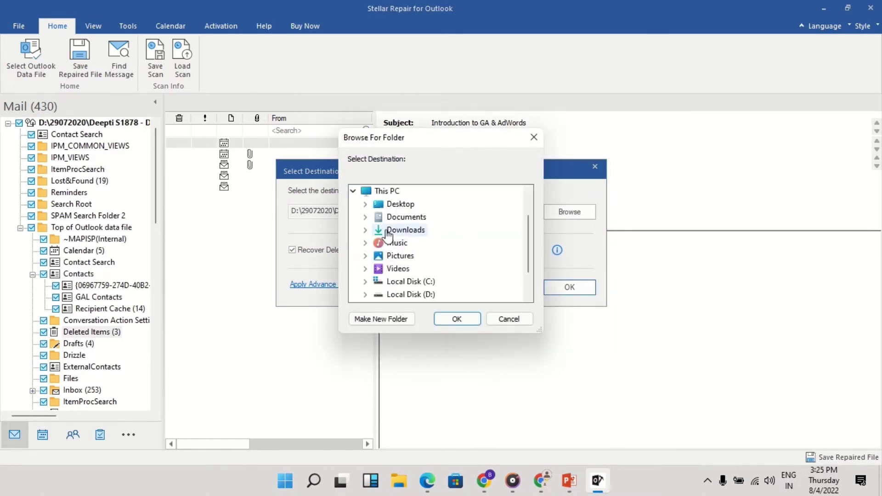
{"action": "left_click", "coordinate": [400, 230]}
{"action": "left_click", "coordinate": [455, 318]}
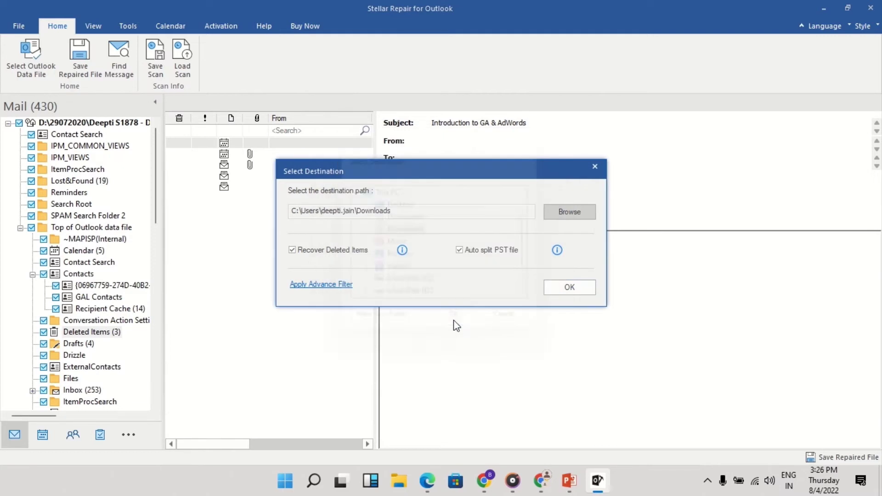
- Open the Apply Advance Filter options and confirm them without adding sender exclusions
{"action": "left_click", "coordinate": [320, 285]}
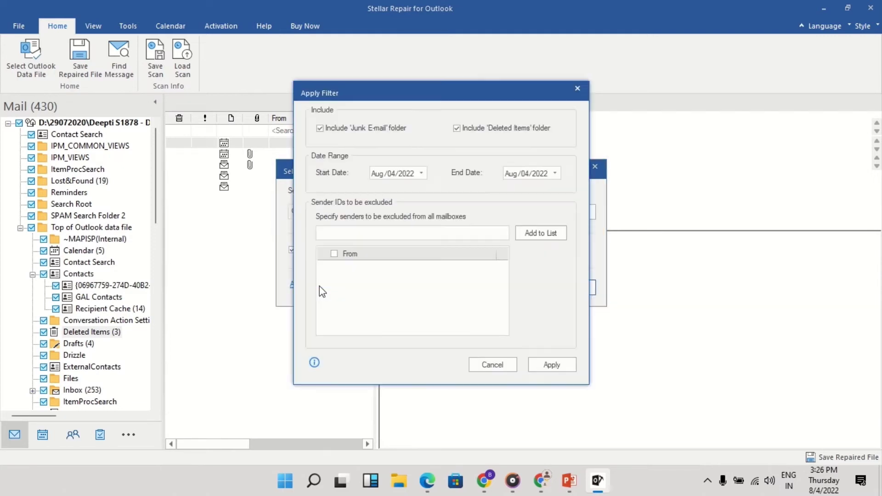
{"action": "left_click", "coordinate": [407, 237]}
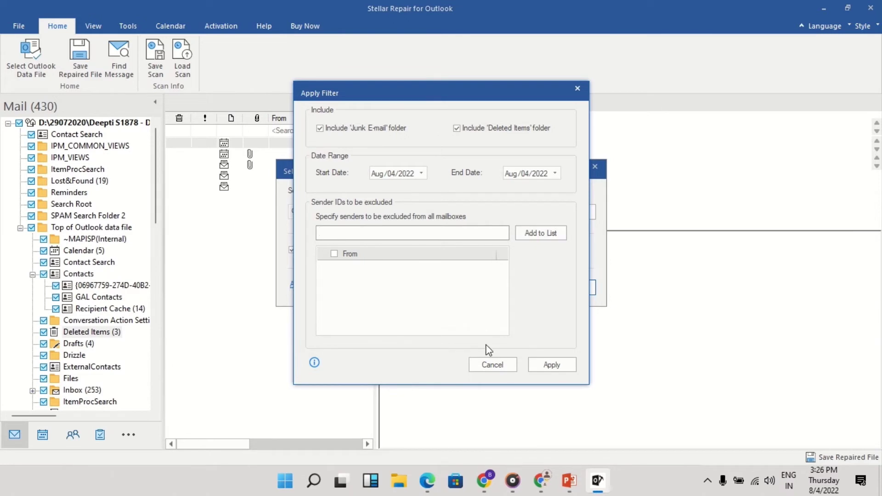
{"action": "left_click", "coordinate": [535, 363]}
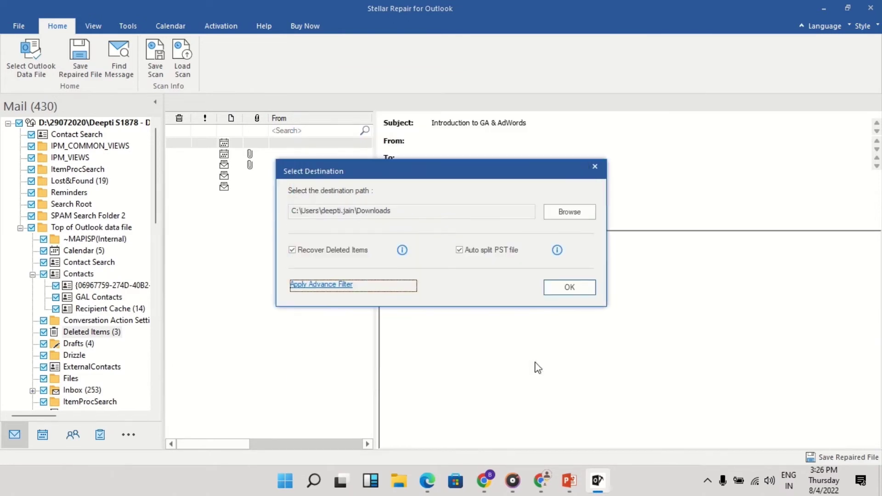
- Save 'Outlook Data File - 123 Repaired.pst' to Downloads and dismiss the Saving Complete notice
{"action": "left_click", "coordinate": [566, 287]}
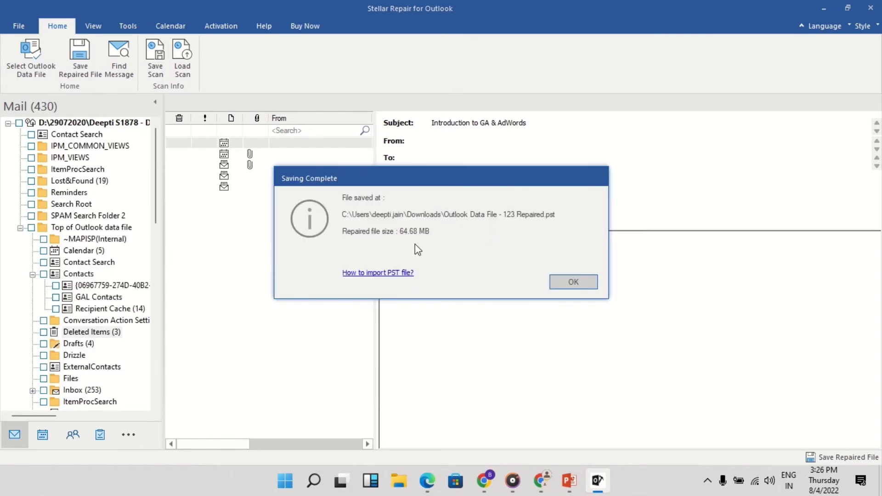
{"action": "left_click", "coordinate": [564, 281]}
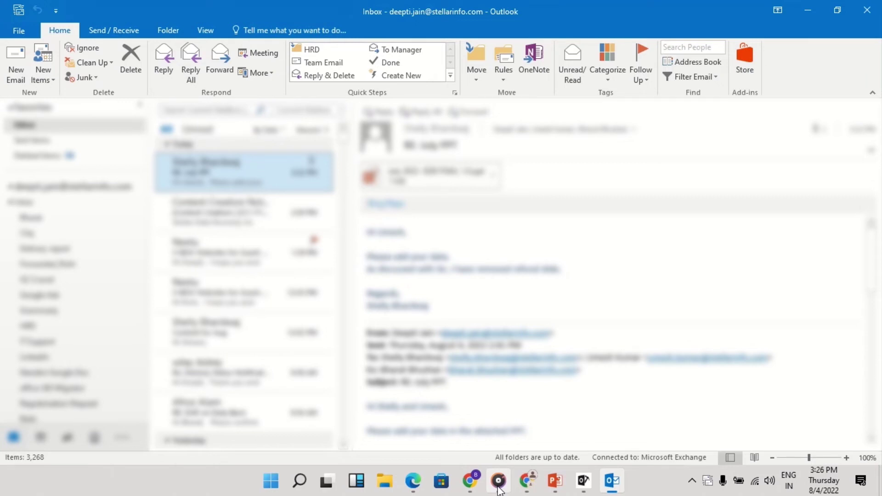
- Launch the Import/Export wizard from File > Open & Export
{"action": "left_click", "coordinate": [26, 32]}
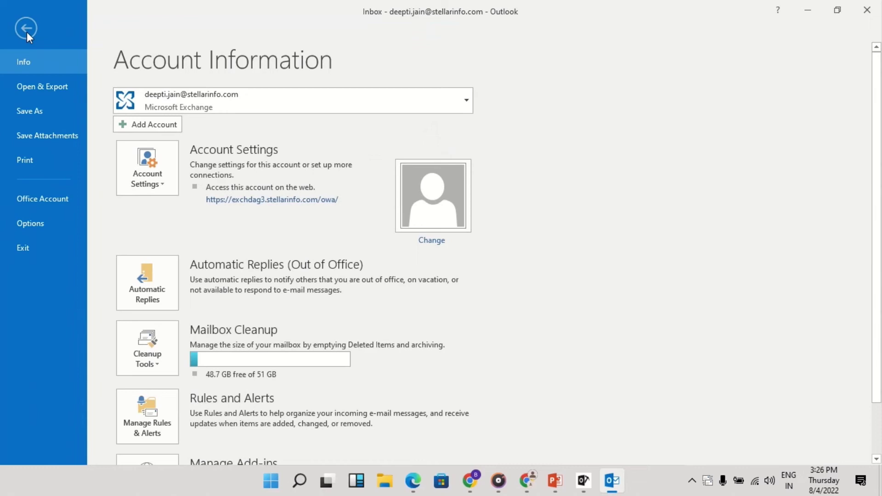
{"action": "left_click", "coordinate": [52, 86]}
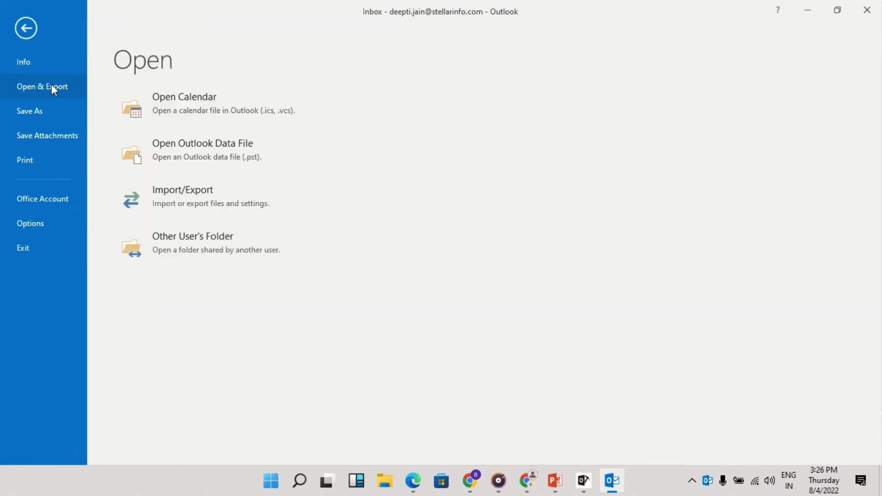
{"action": "left_click", "coordinate": [178, 196]}
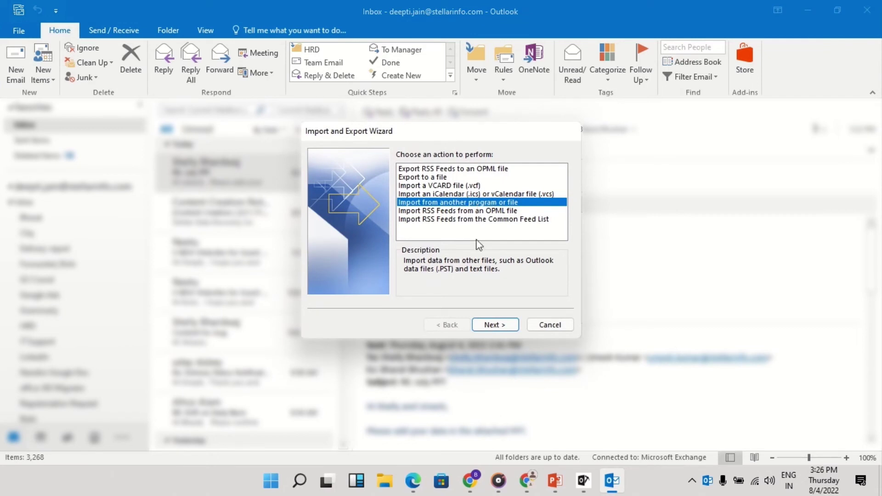
- Choose to import an Outlook Data File (.pst) and set Do not import duplicates
{"action": "left_click", "coordinate": [494, 325]}
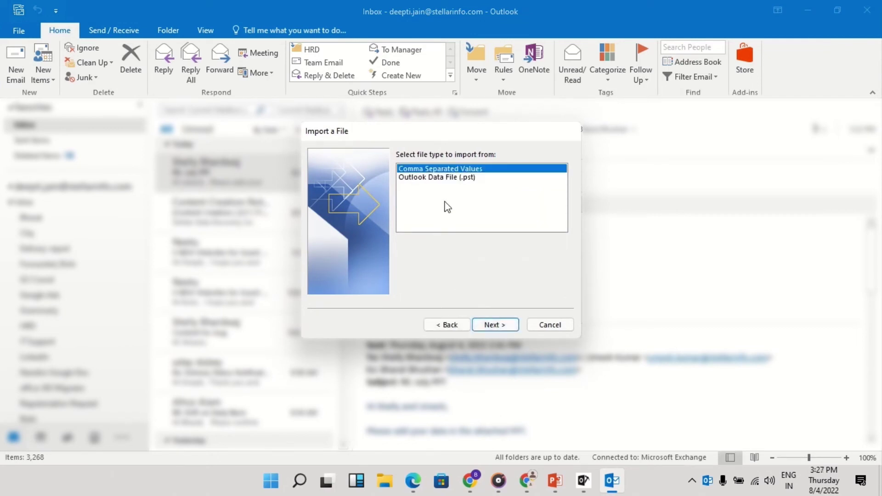
{"action": "left_click", "coordinate": [442, 179]}
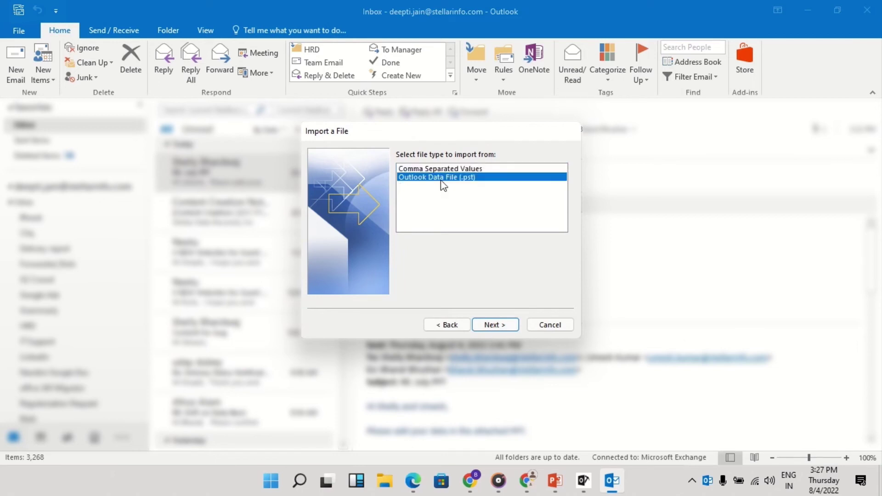
{"action": "left_click", "coordinate": [495, 325]}
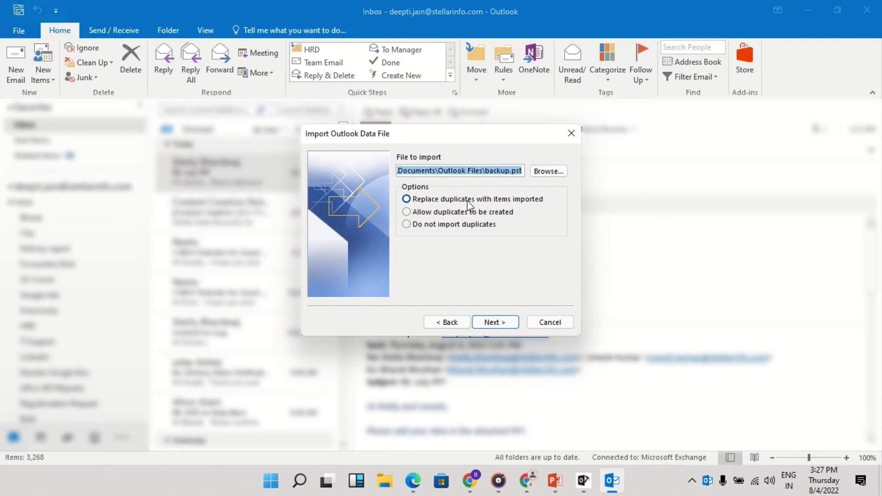
{"action": "left_click", "coordinate": [463, 225]}
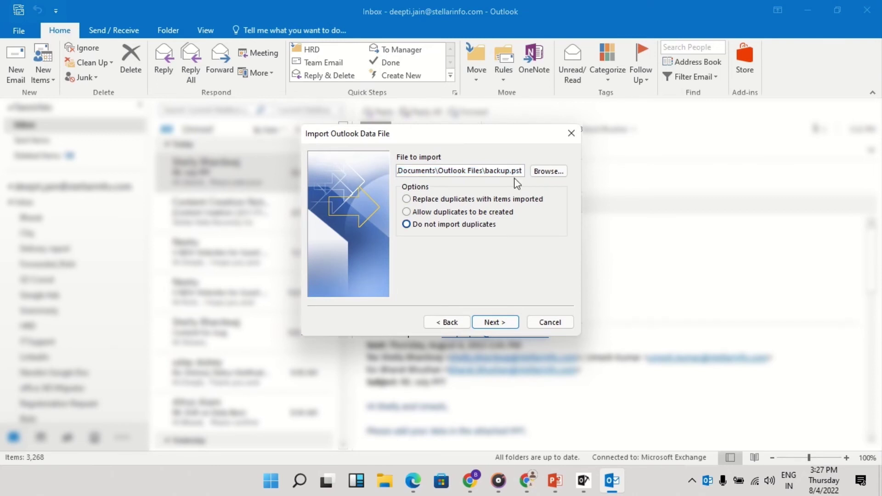
- Select 'Outlook Data File - 123 Repaired' from Downloads and finish the import
{"action": "left_click", "coordinate": [547, 173]}
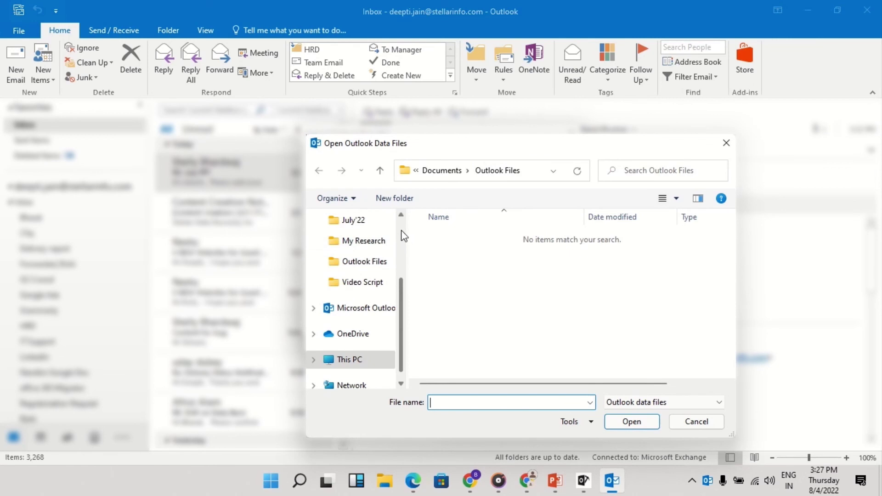
{"action": "scroll", "coordinate": [404, 235], "scroll_direction": "up", "scroll_amount": 5}
{"action": "left_click", "coordinate": [362, 269]}
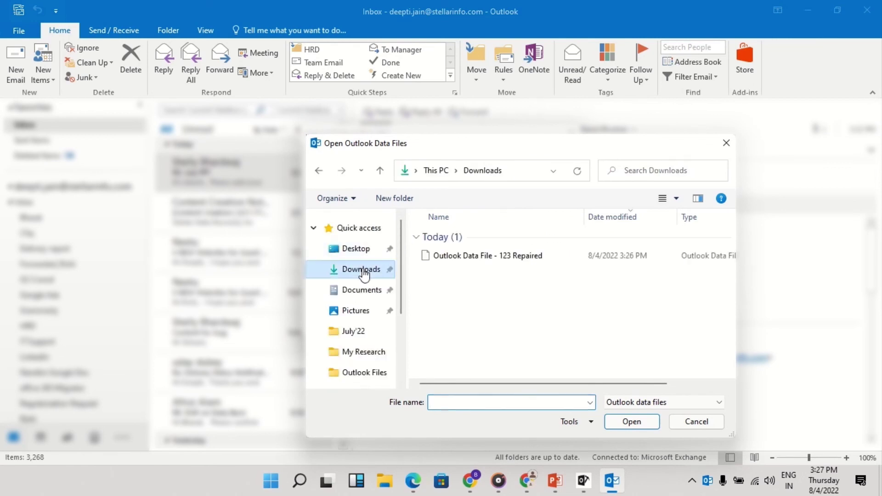
{"action": "left_click", "coordinate": [487, 256]}
{"action": "left_click", "coordinate": [622, 420]}
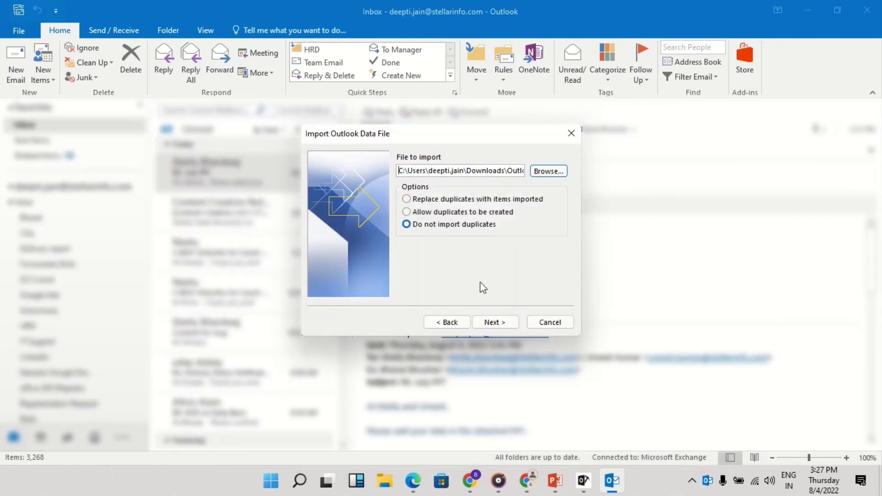
{"action": "left_click", "coordinate": [501, 323]}
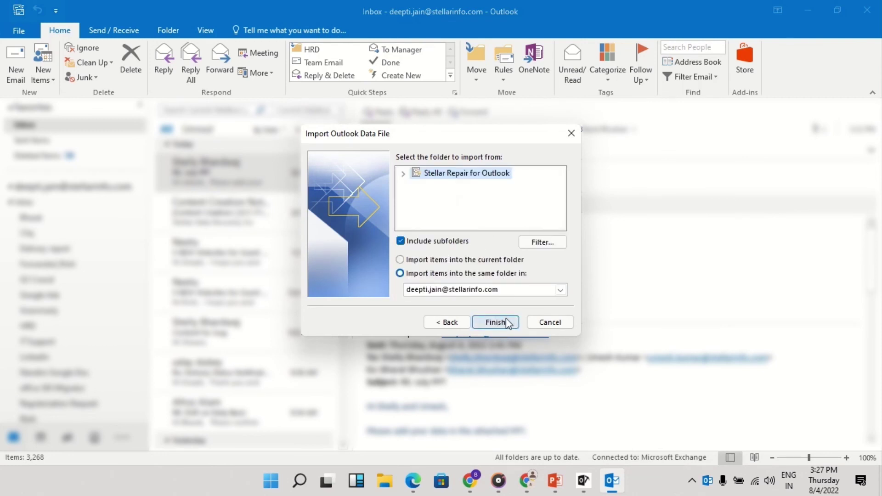
{"action": "left_click", "coordinate": [507, 323]}
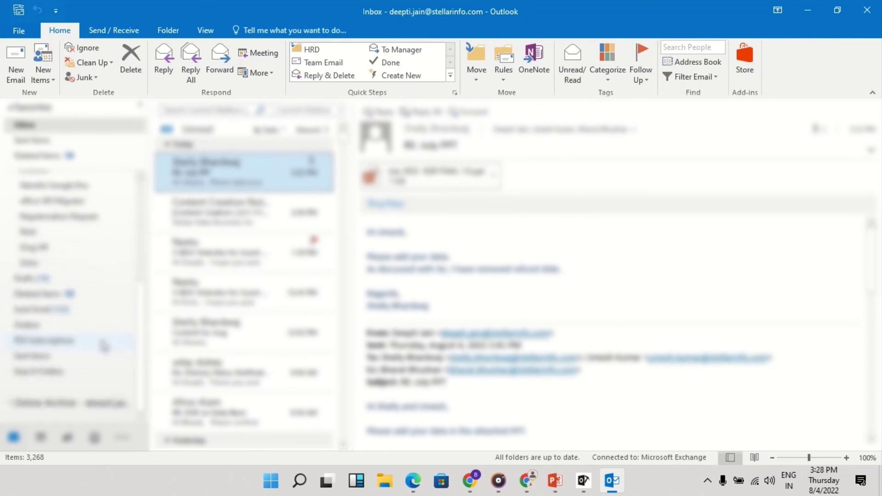
- Collapse the mailbox folders and open Deleted Items under Online Archive
{"action": "scroll", "coordinate": [57, 268], "scroll_direction": "up", "scroll_amount": 3}
{"action": "left_click", "coordinate": [9, 187]}
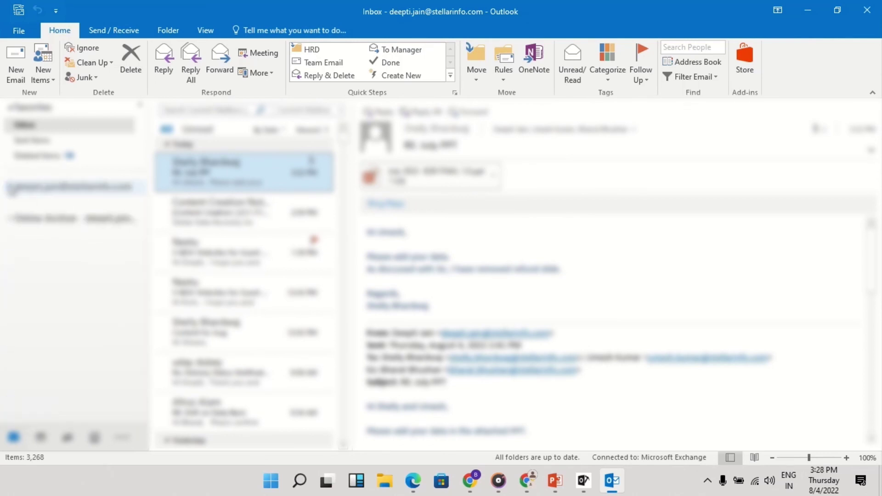
{"action": "left_click", "coordinate": [29, 234]}
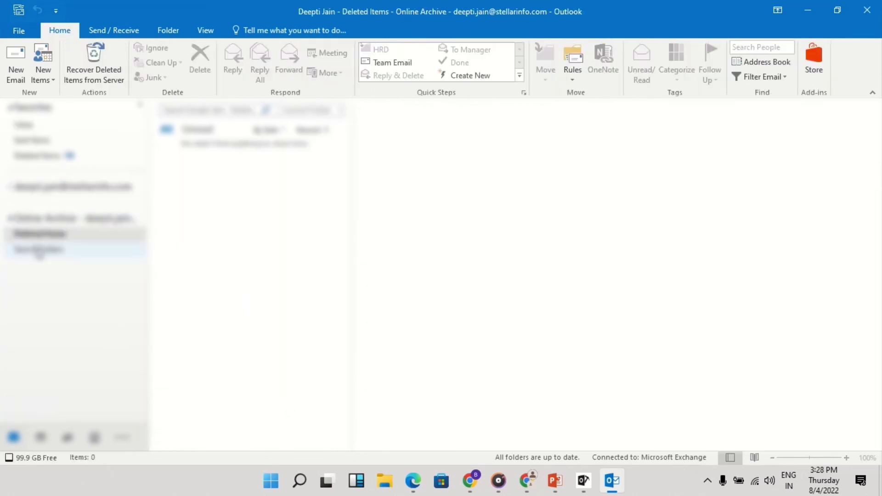